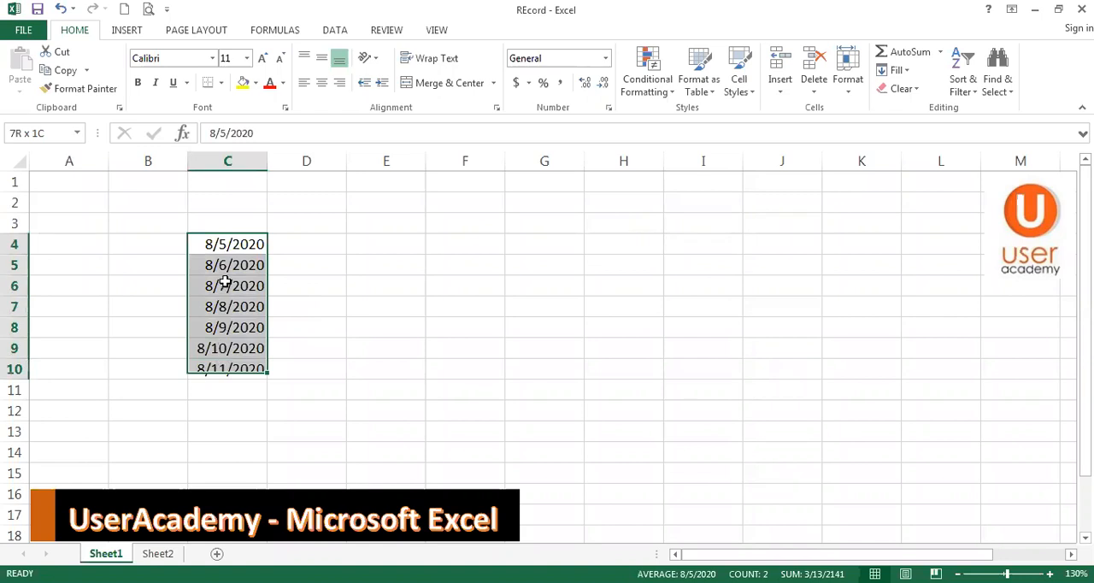
# Open the custom number format settings for the dates in C4:C10 and clear the existing format code
pyautogui.rightClick(228, 259)
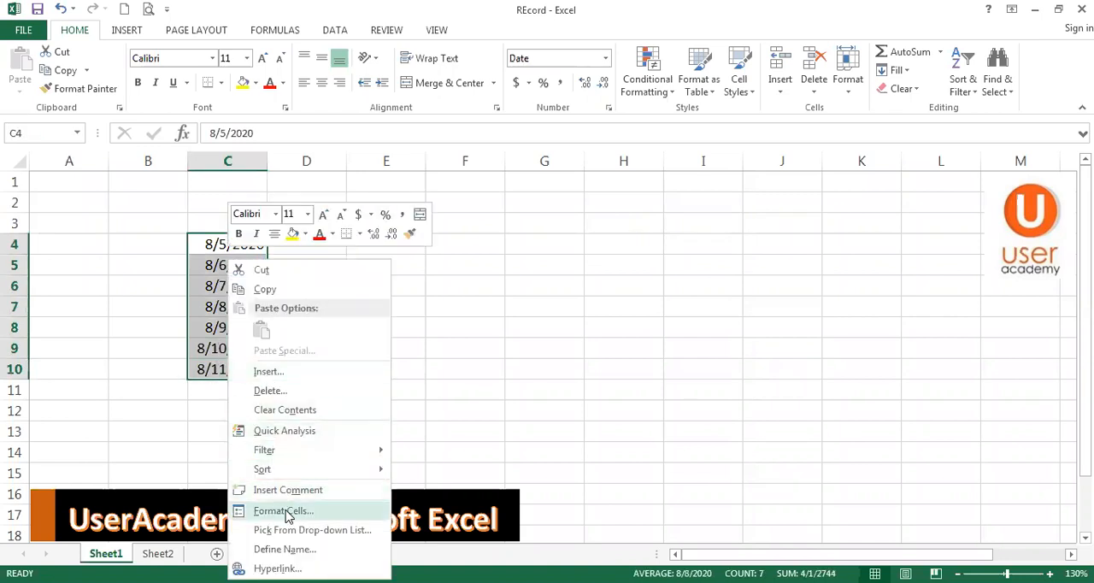
pyautogui.click(284, 511)
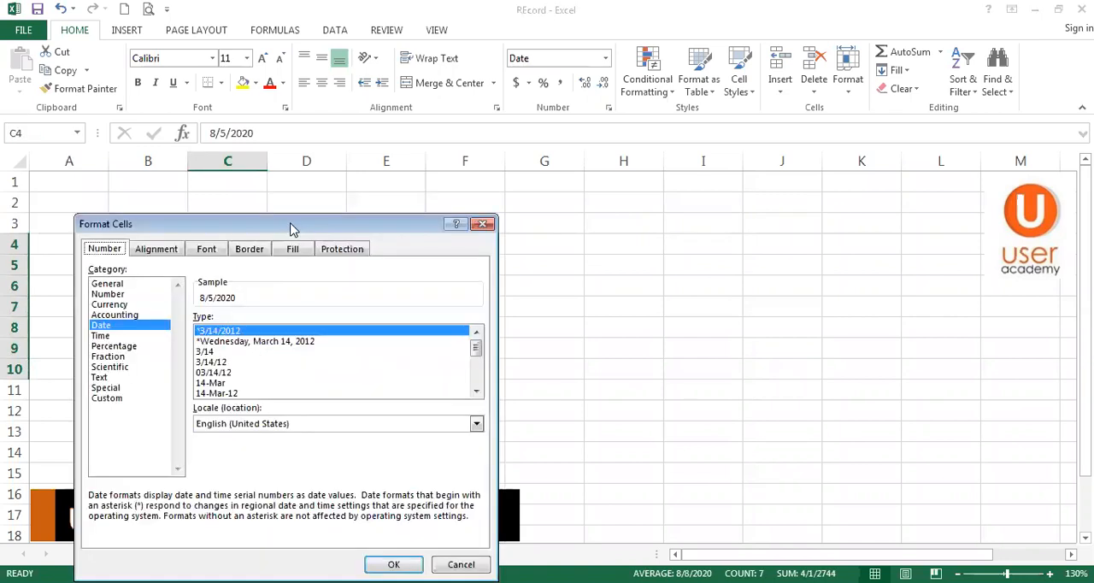
pyautogui.moveTo(291, 229); pyautogui.dragTo(713, 190)
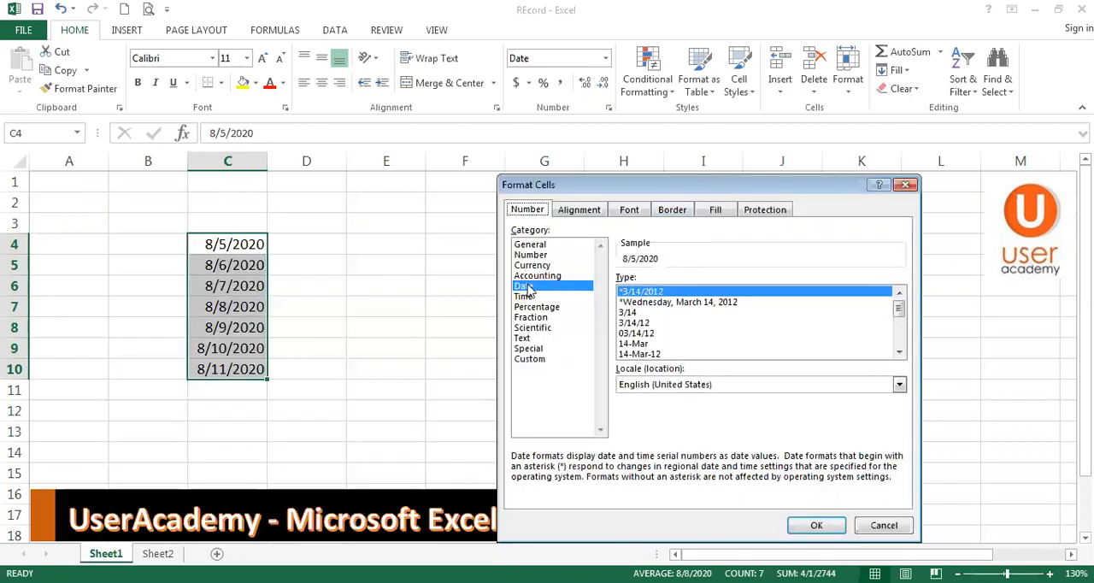
pyautogui.click(530, 358)
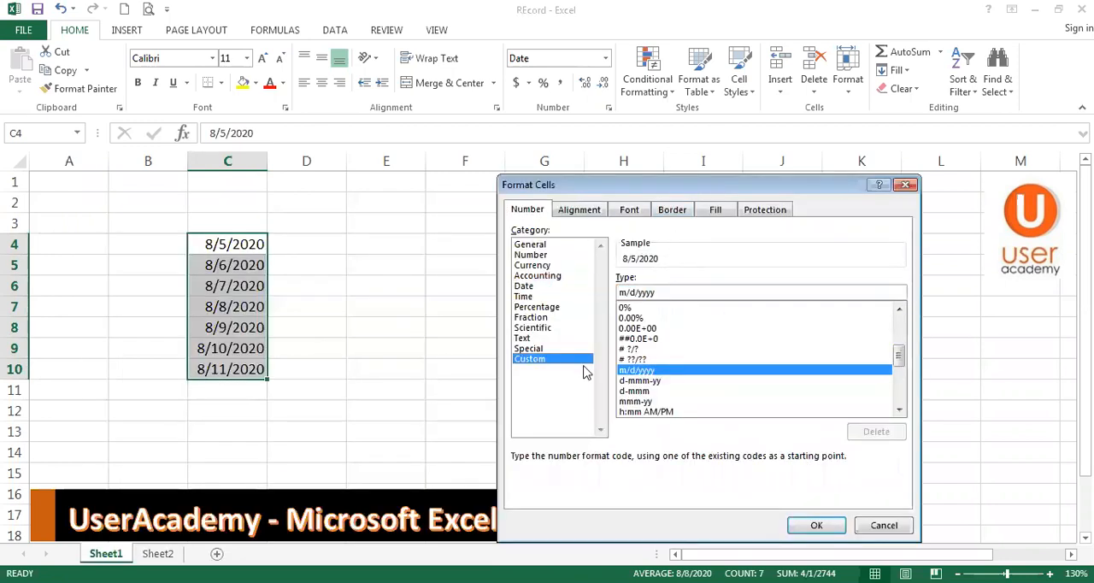
pyautogui.doubleClick(665, 291)
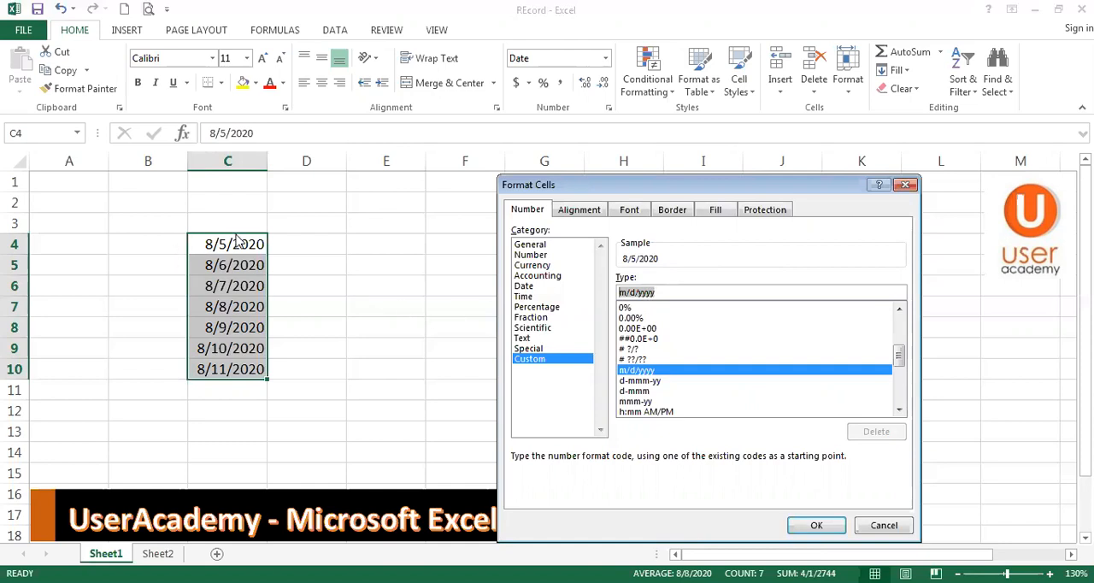
pyautogui.moveTo(682, 293); pyautogui.dragTo(598, 293)
pyautogui.press('BackSpace')
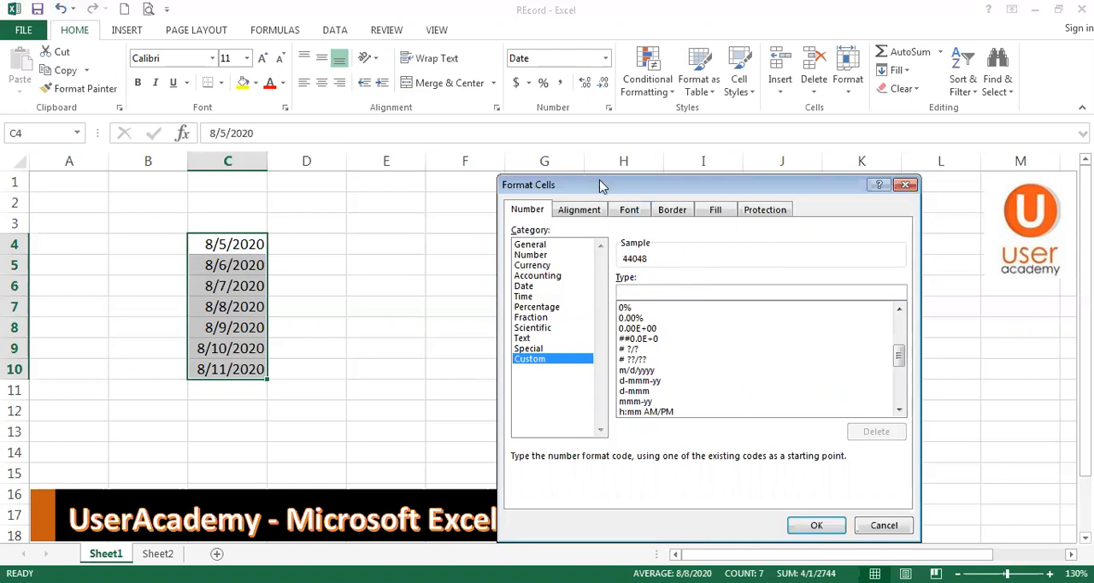
pyautogui.moveTo(605, 185); pyautogui.dragTo(493, 134)
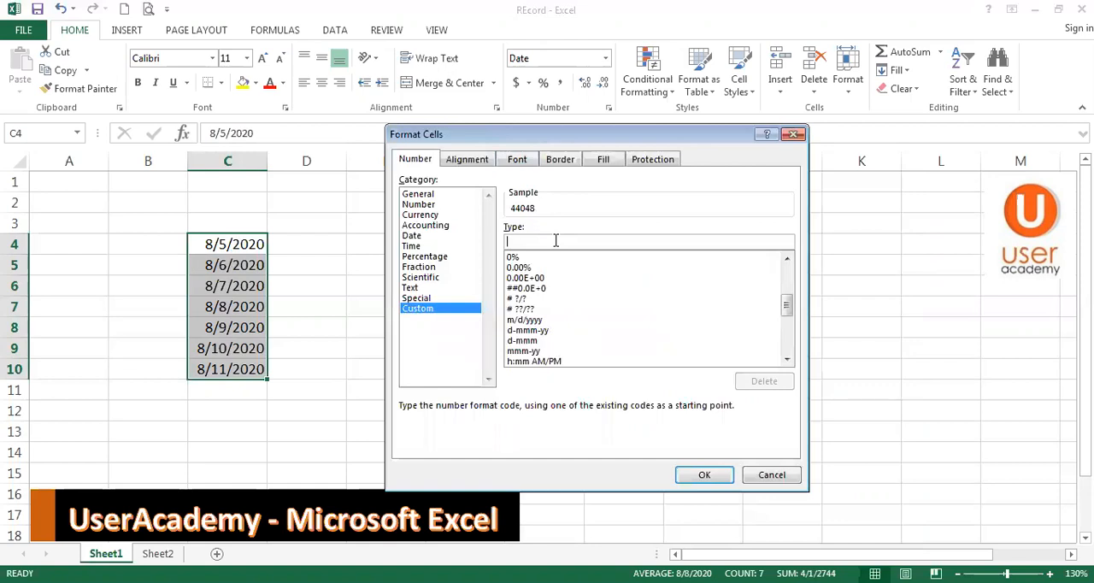
# Preview the month format codes from m through mmmm on the selected dates, and clear the code
pyautogui.write('m')
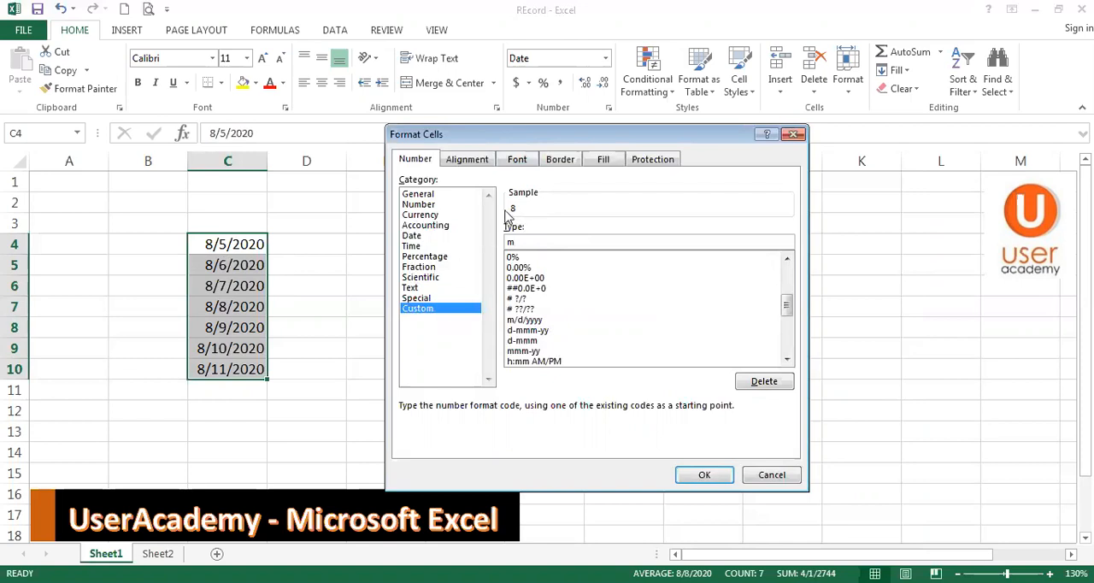
pyautogui.write('m')
pyautogui.write('mm')
pyautogui.press('BackSpace')
pyautogui.press('BackSpace')
pyautogui.press('BackSpace')
pyautogui.press('BackSpace')
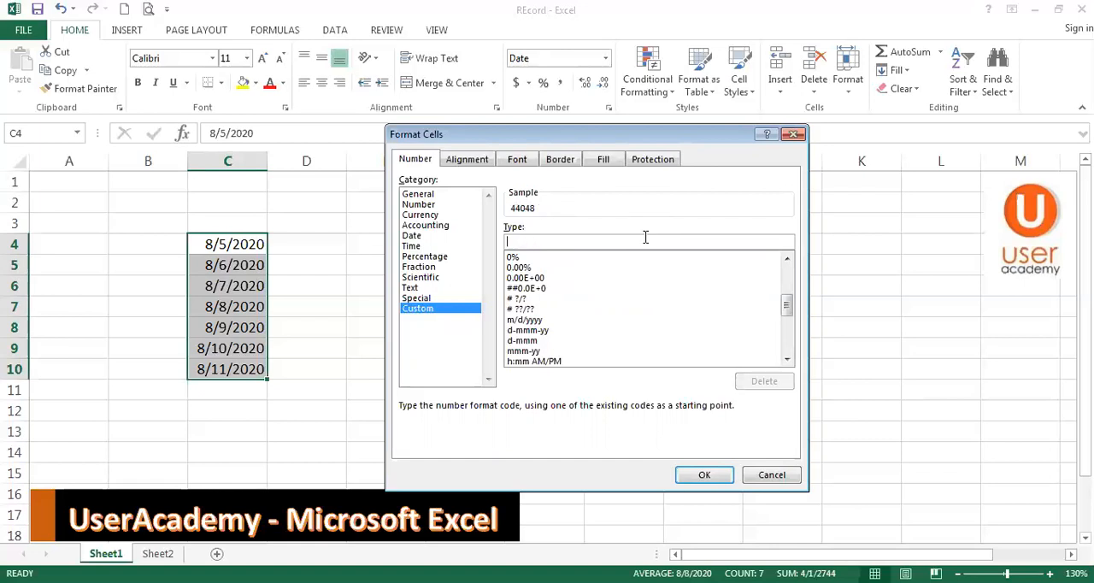
# Preview the day format codes from d through dddd on the selected dates, and clear the code
pyautogui.write('d')
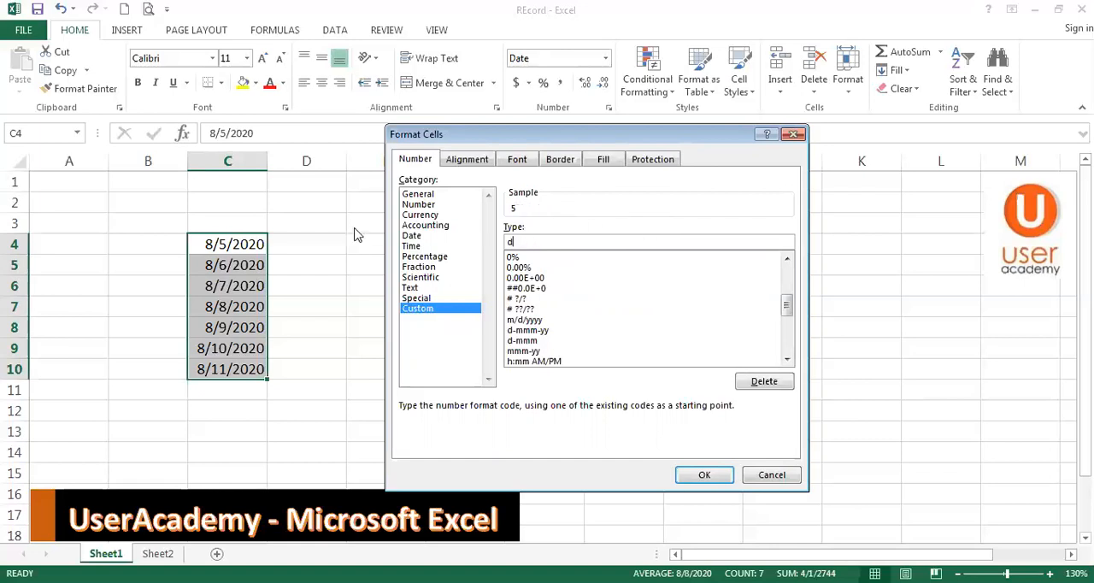
pyautogui.write('ddd')
pyautogui.press('BackSpace')
pyautogui.press('BackSpace')
pyautogui.press('BackSpace')
pyautogui.press('BackSpace')
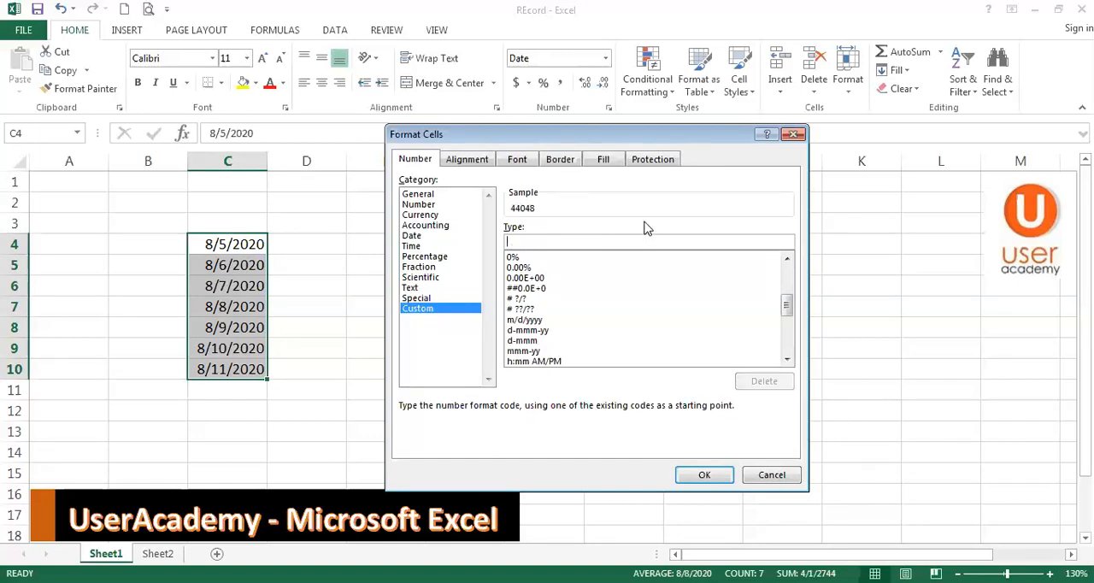
# Preview the year format codes yy and yyyy on the selected dates, and clear the code
pyautogui.write('yy')
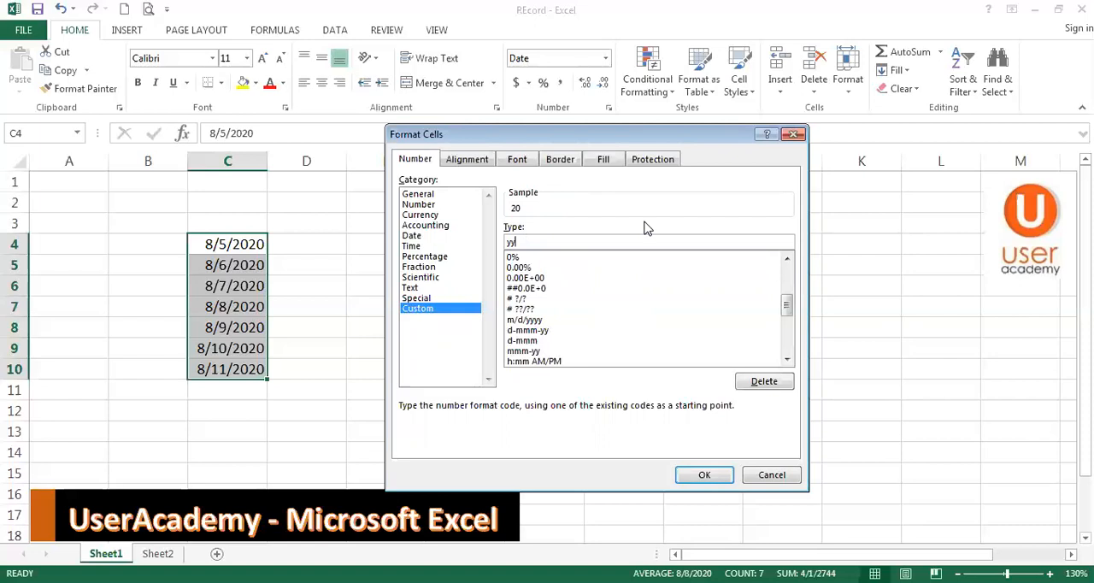
pyautogui.write('yy')
pyautogui.press('BackSpace')
pyautogui.press('BackSpace')
pyautogui.press('BackSpace')
pyautogui.press('BackSpace')
# Apply the custom date format "dd mmmm, dddd - yyyy" to C4:C10, and undo the format change
pyautogui.write('d')
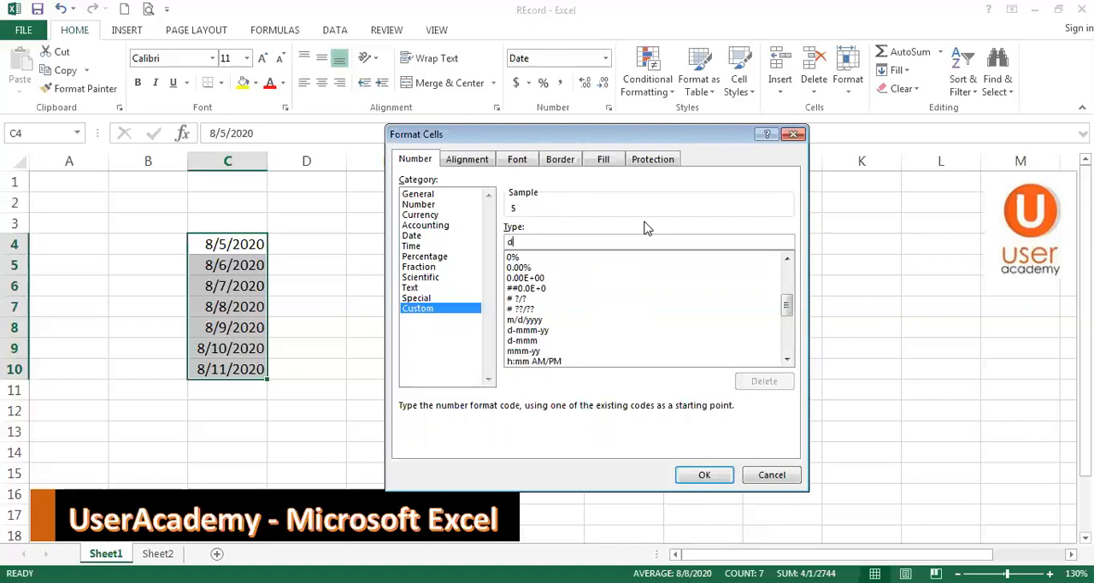
pyautogui.write('d mmmm')
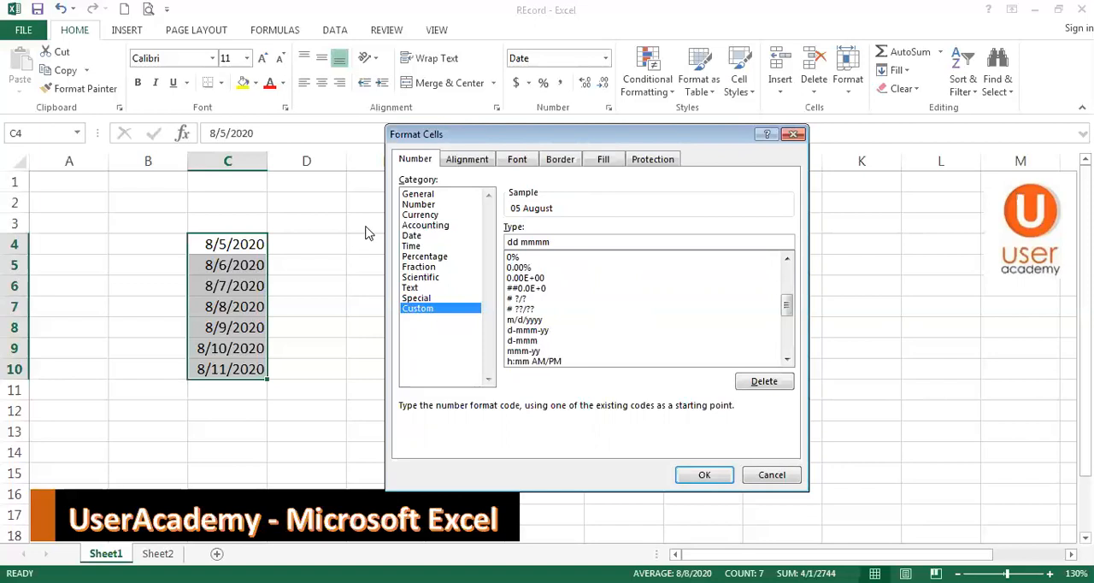
pyautogui.write(', dddd - yyyy')
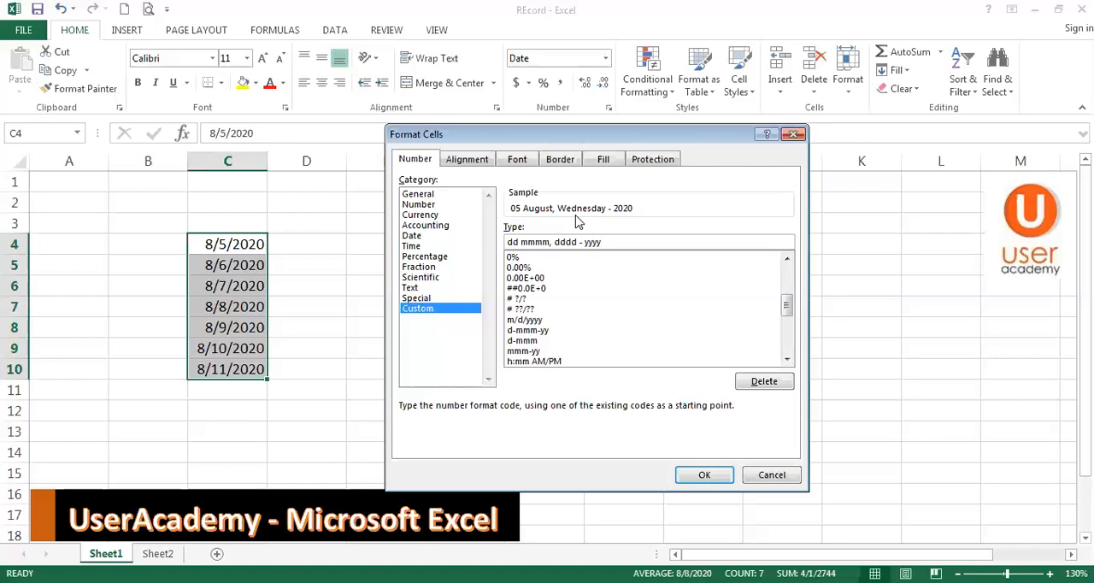
pyautogui.click(704, 474)
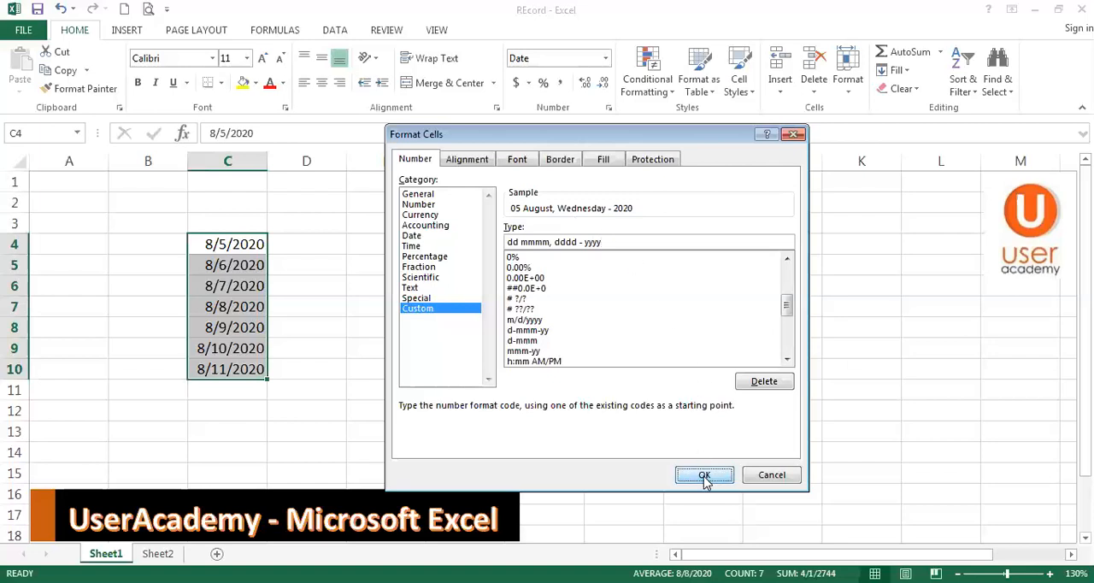
pyautogui.click(505, 296)
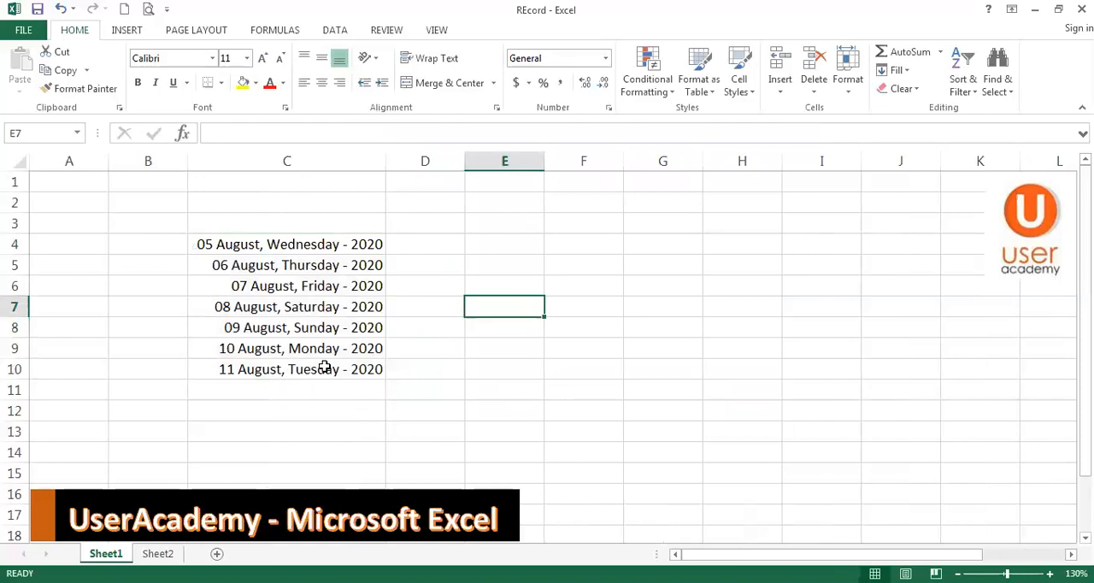
pyautogui.click(60, 8)
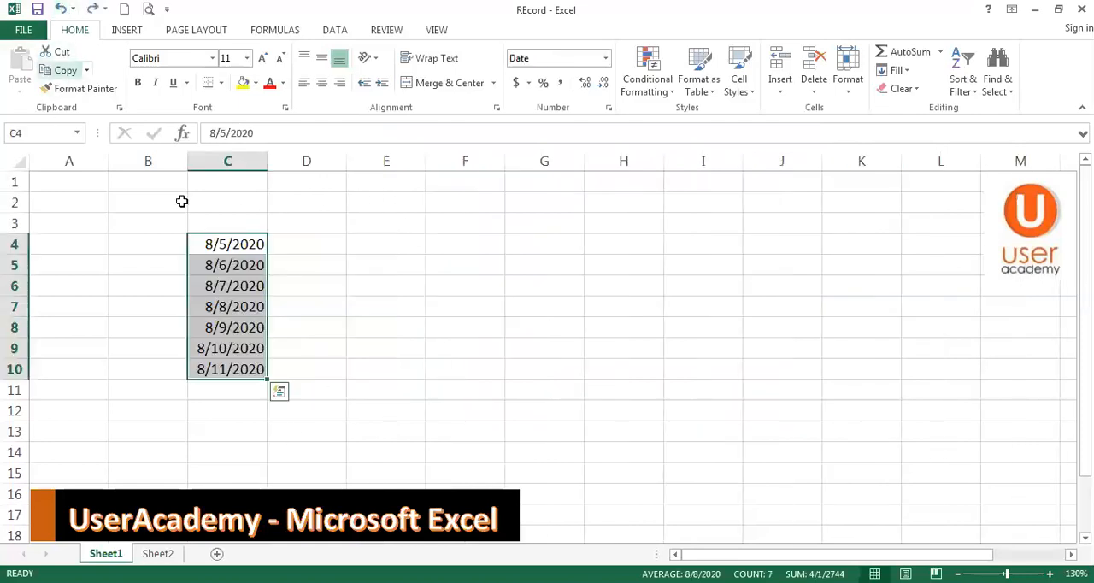
# In the date format settings for C4:C10, choose the Georgian locale and its long date type with weekday and month name
pyautogui.rightClick(247, 255)
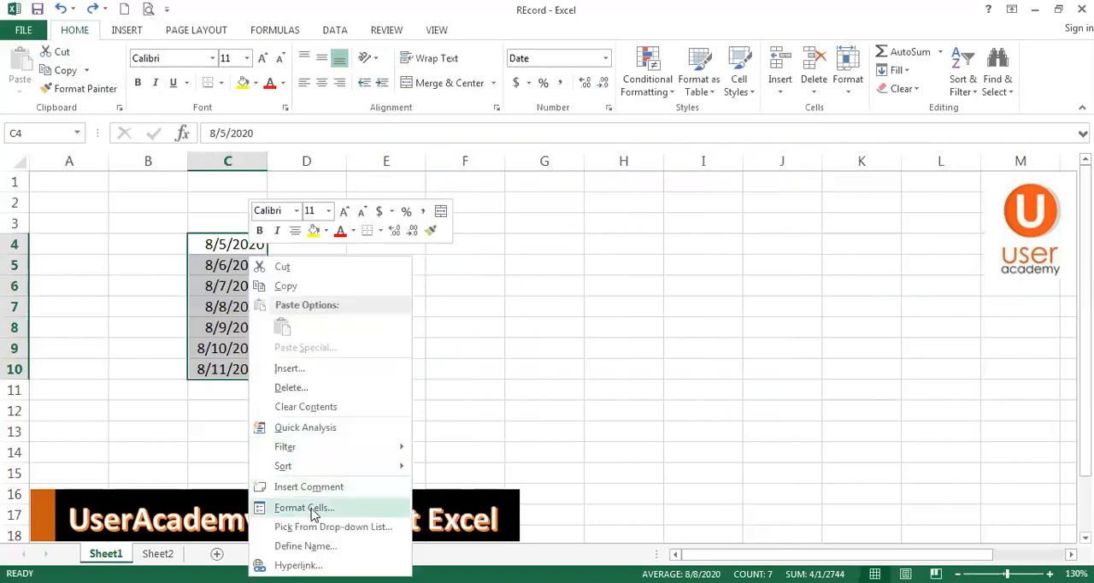
pyautogui.click(313, 509)
pyautogui.moveTo(308, 221); pyautogui.dragTo(685, 189)
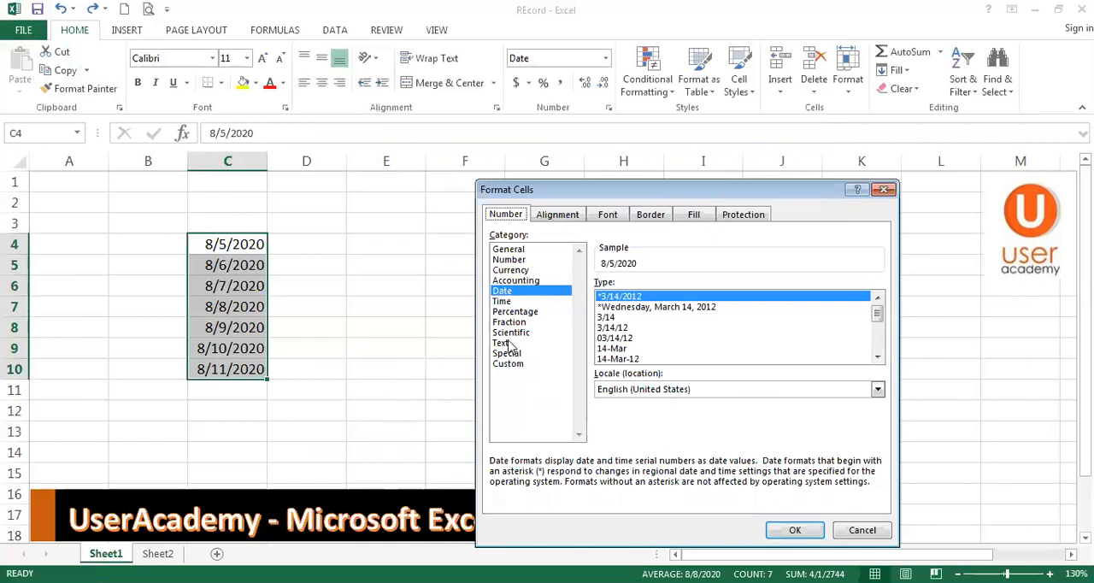
pyautogui.click(623, 392)
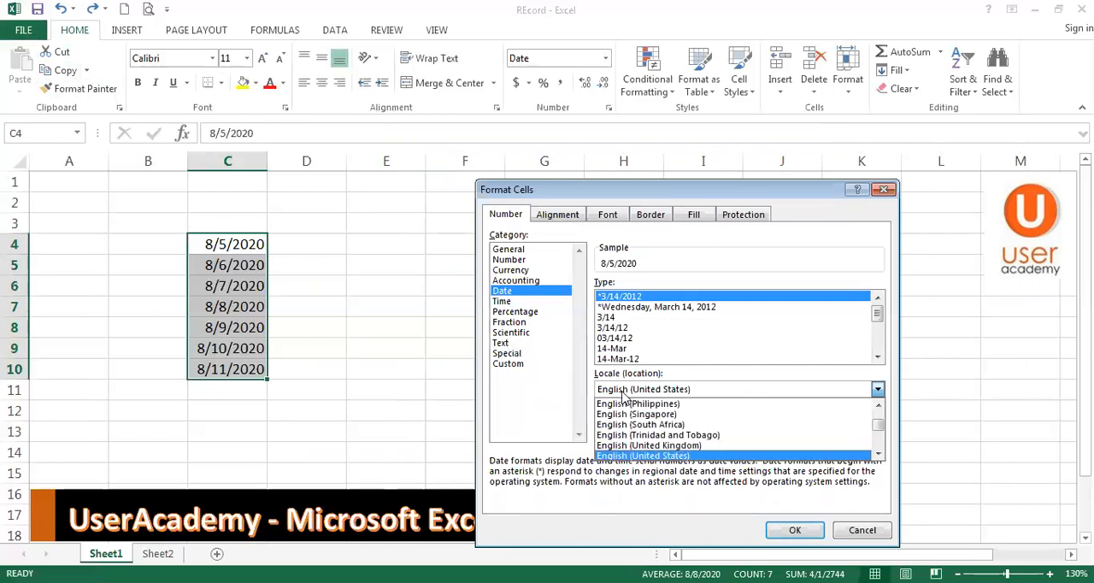
pyautogui.scroll(-5, 626, 419)
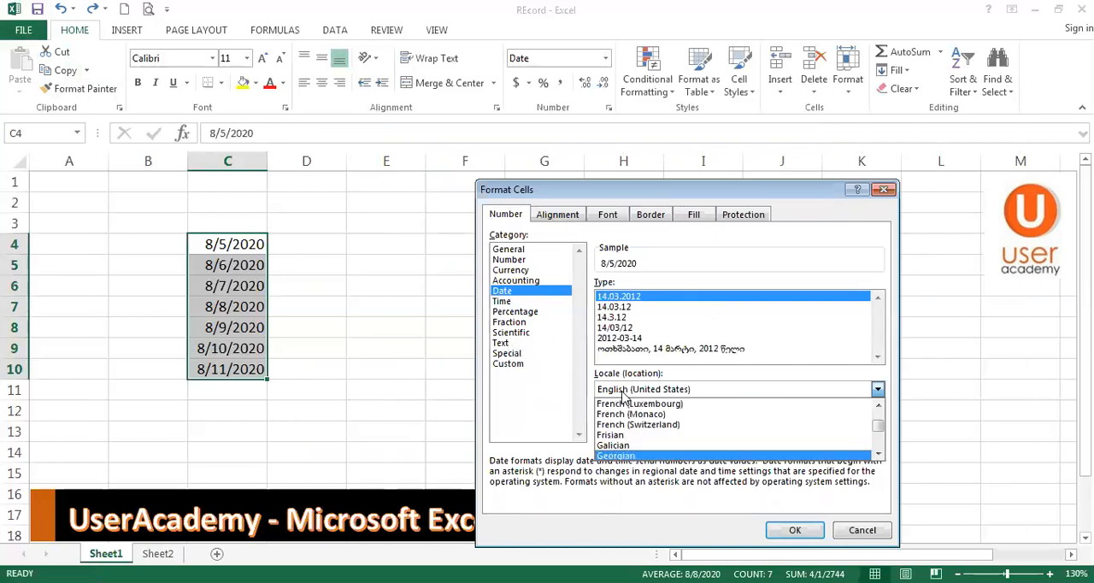
pyautogui.click(627, 455)
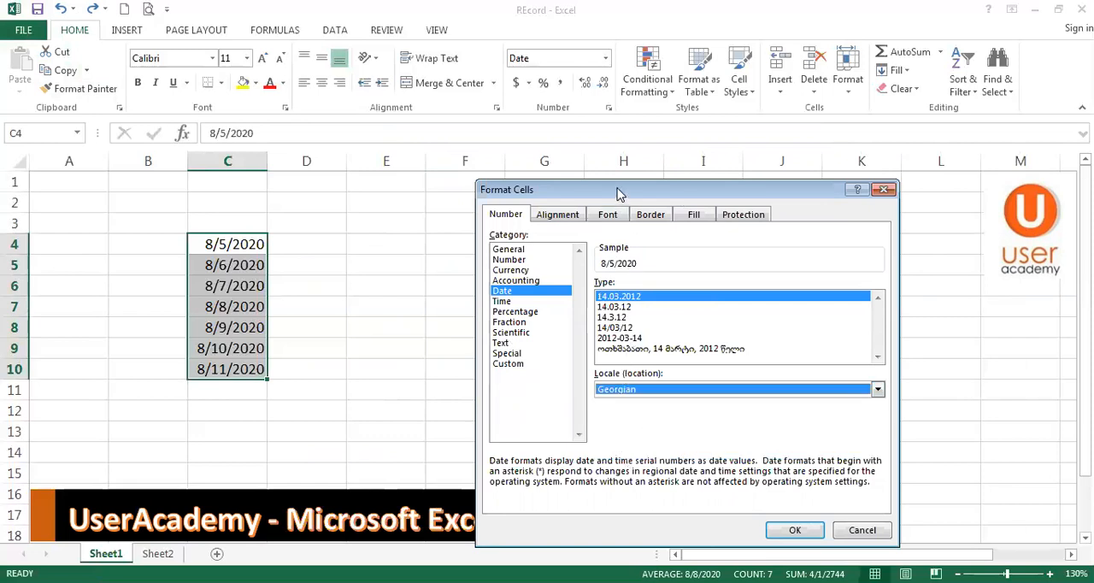
pyautogui.moveTo(621, 195); pyautogui.dragTo(621, 103)
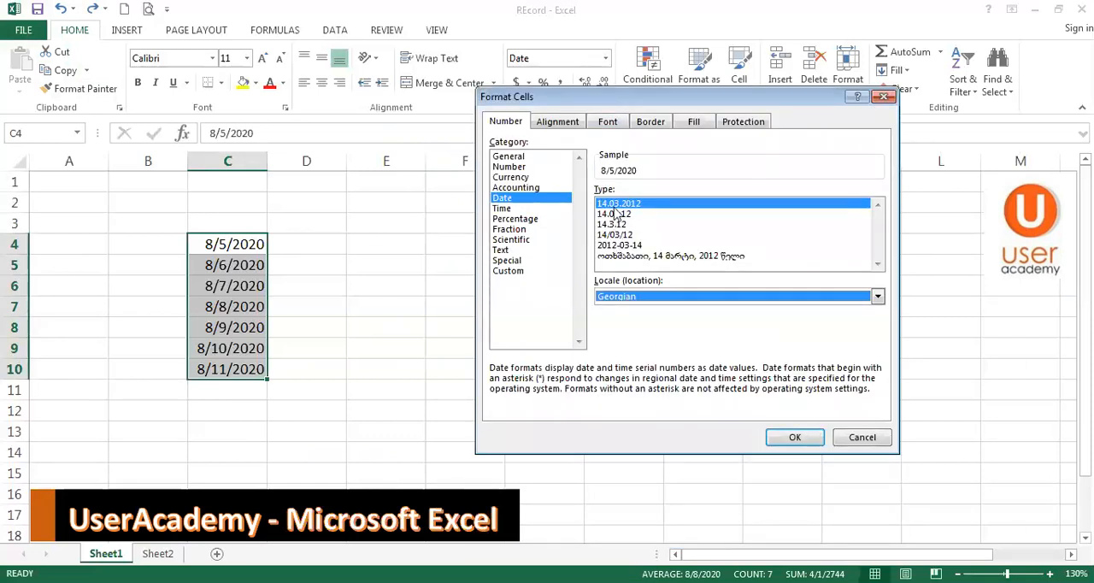
pyautogui.click(632, 256)
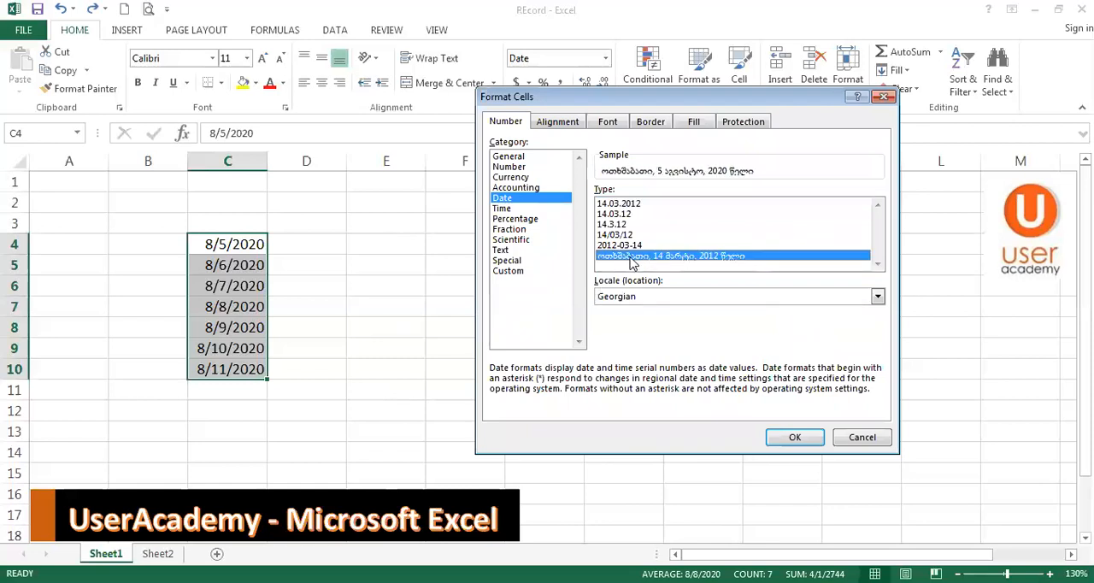
# Keep the [$-437] locale prefix, apply the custom format "[$-437]dd mmmm, dddd - yyyy" to C4:C10, and undo the format change
pyautogui.click(511, 272)
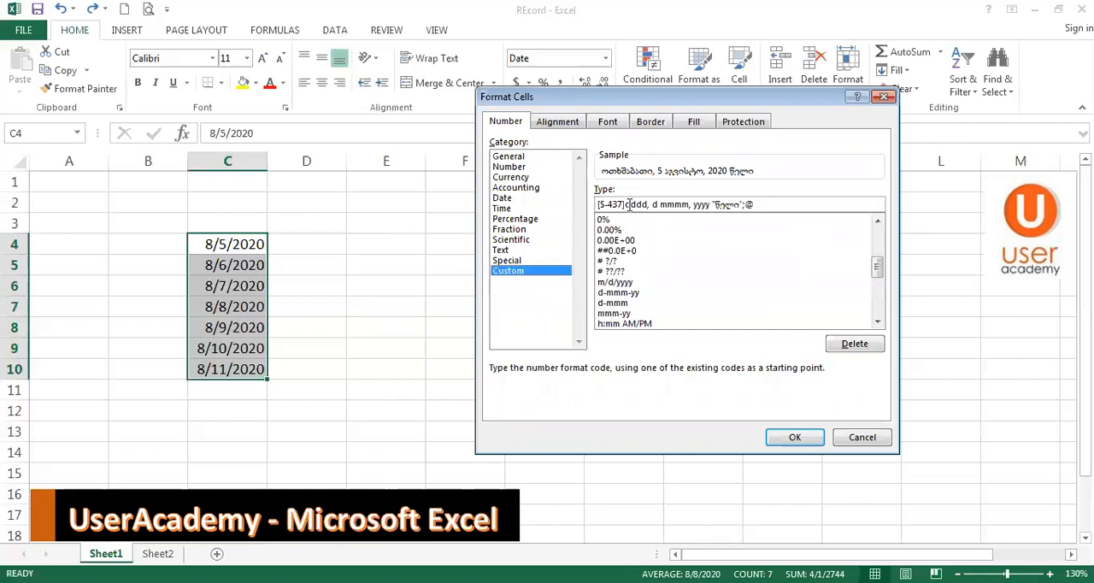
pyautogui.moveTo(625, 206); pyautogui.dragTo(754, 206)
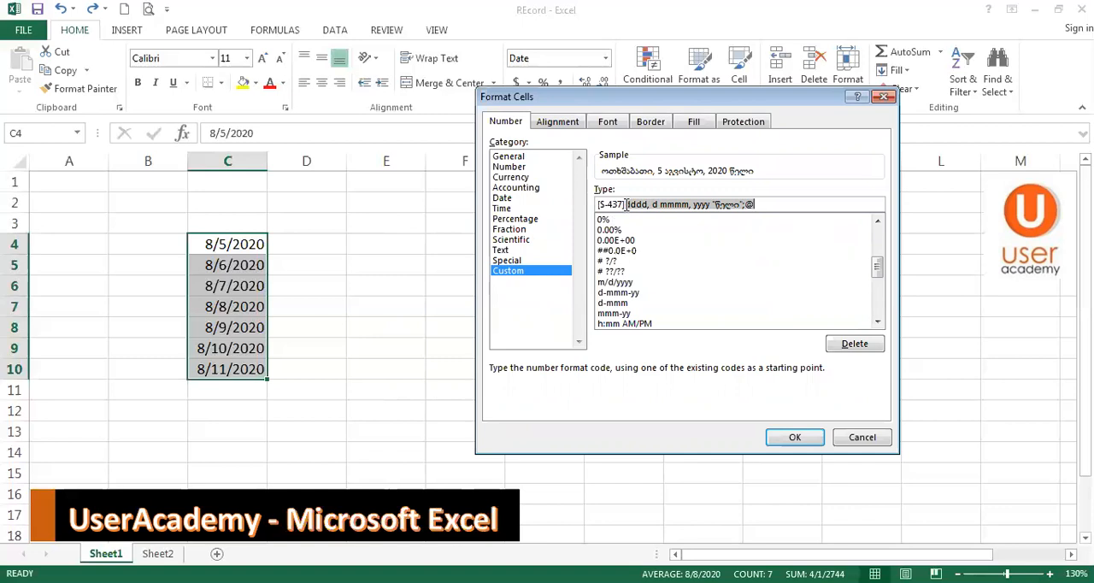
pyautogui.press('Delete')
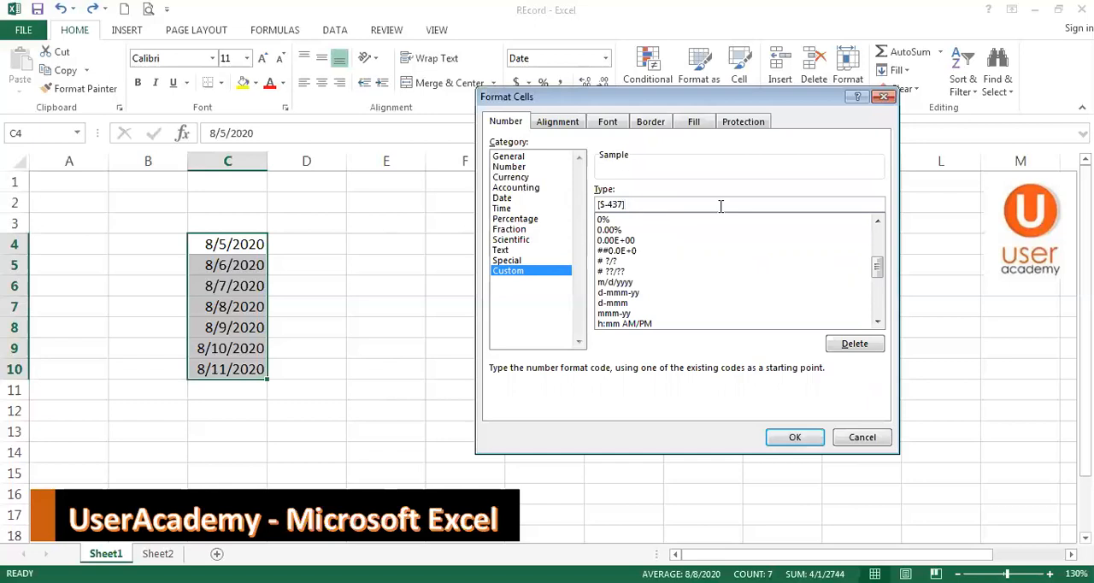
pyautogui.write('dd mmmm, dddd - yyy')
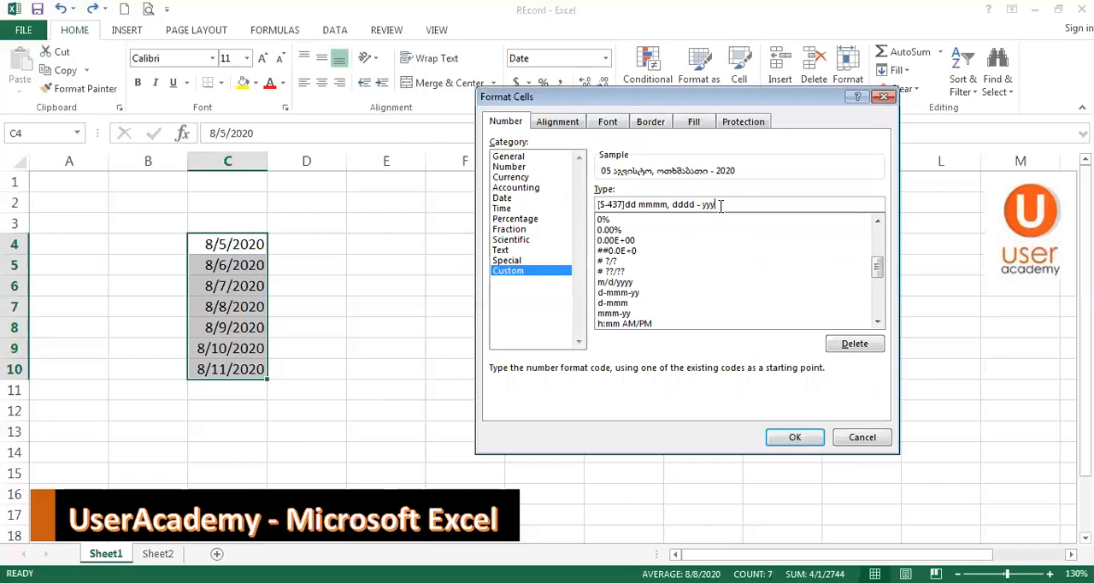
pyautogui.write('y')
pyautogui.press('Return')
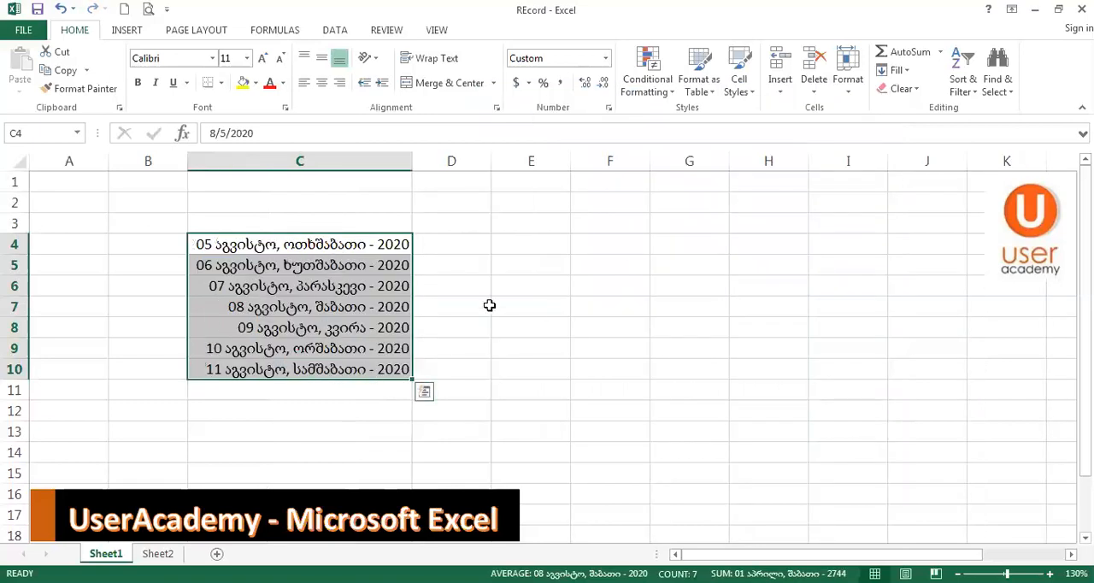
pyautogui.click(530, 245)
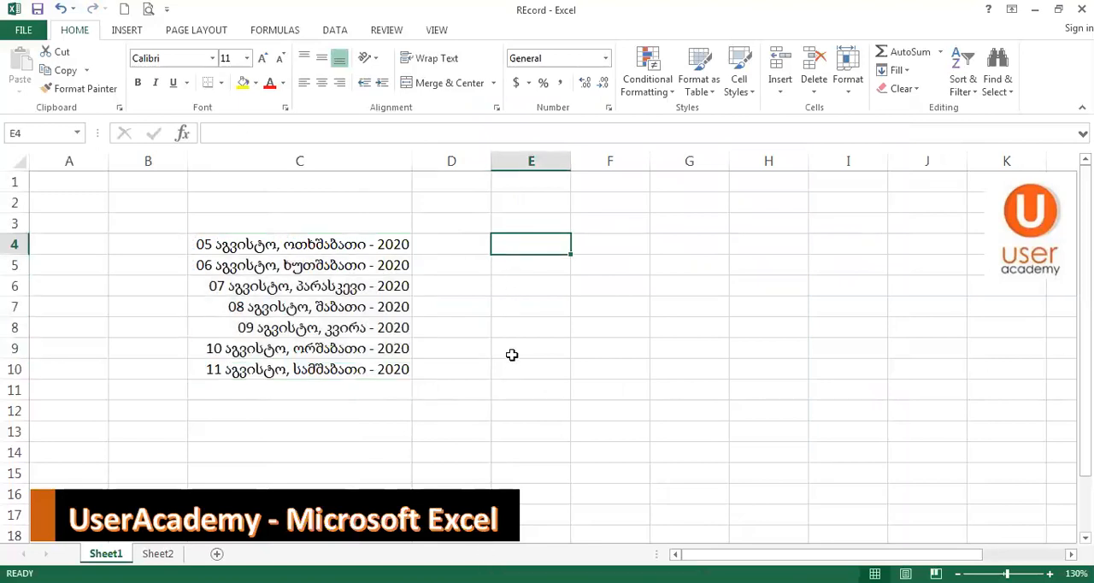
pyautogui.hotkey('ctrl', 'z')
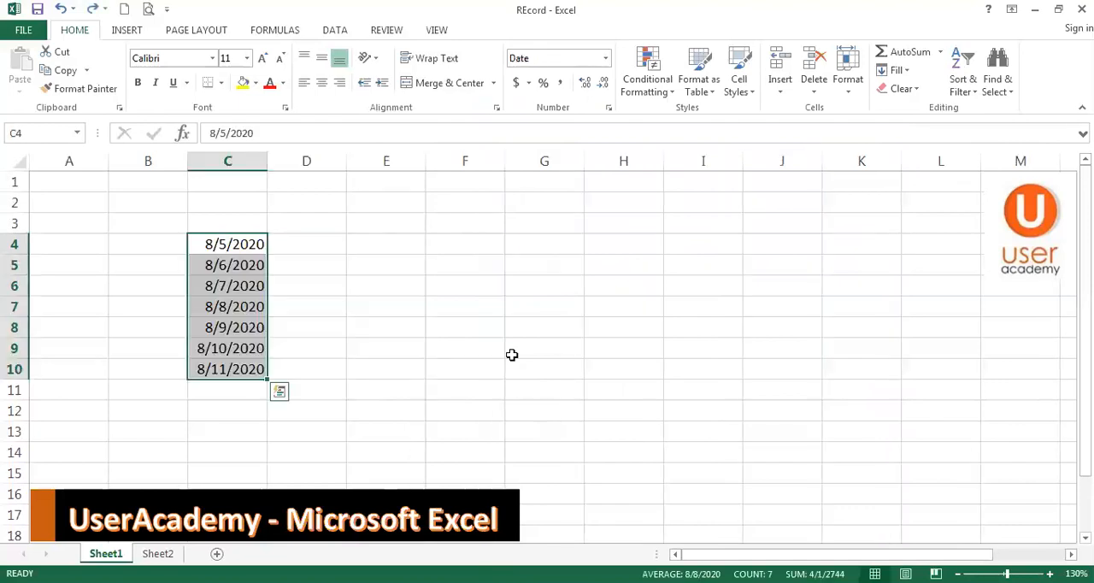
# In the date format settings for C4:C10, choose the Italian (Italy) locale and the 14-mar date type
pyautogui.rightClick(247, 255)
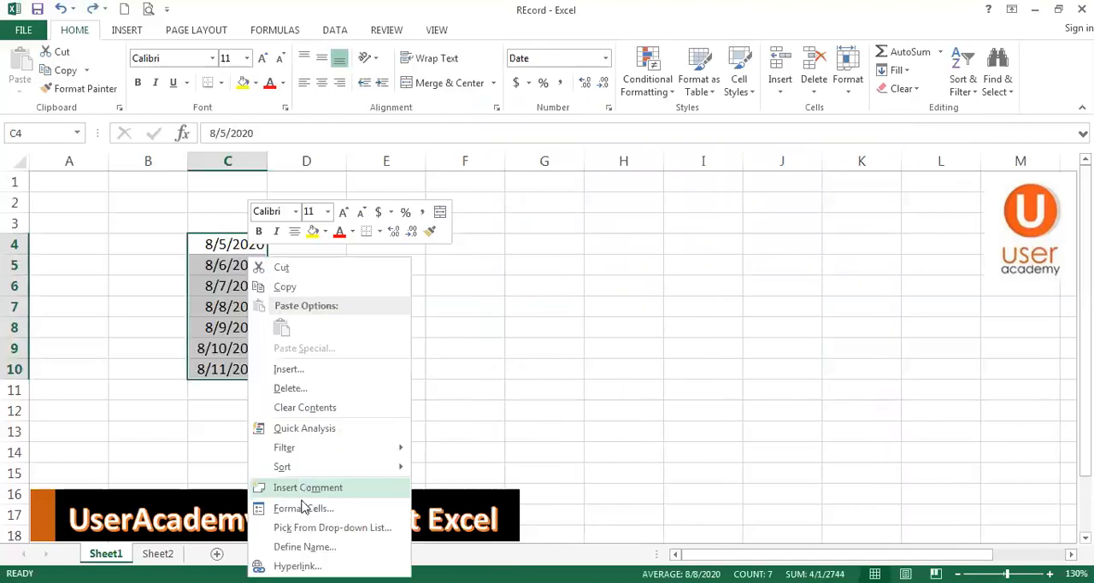
pyautogui.click(302, 511)
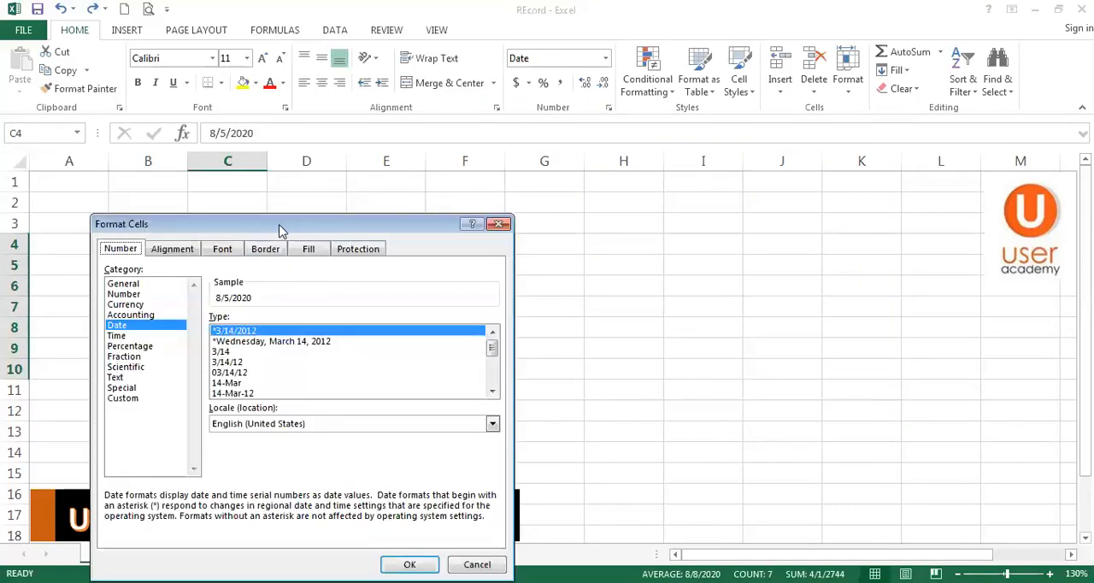
pyautogui.moveTo(279, 231); pyautogui.dragTo(627, 113)
pyautogui.click(625, 305)
pyautogui.scroll(-13, 627, 313)
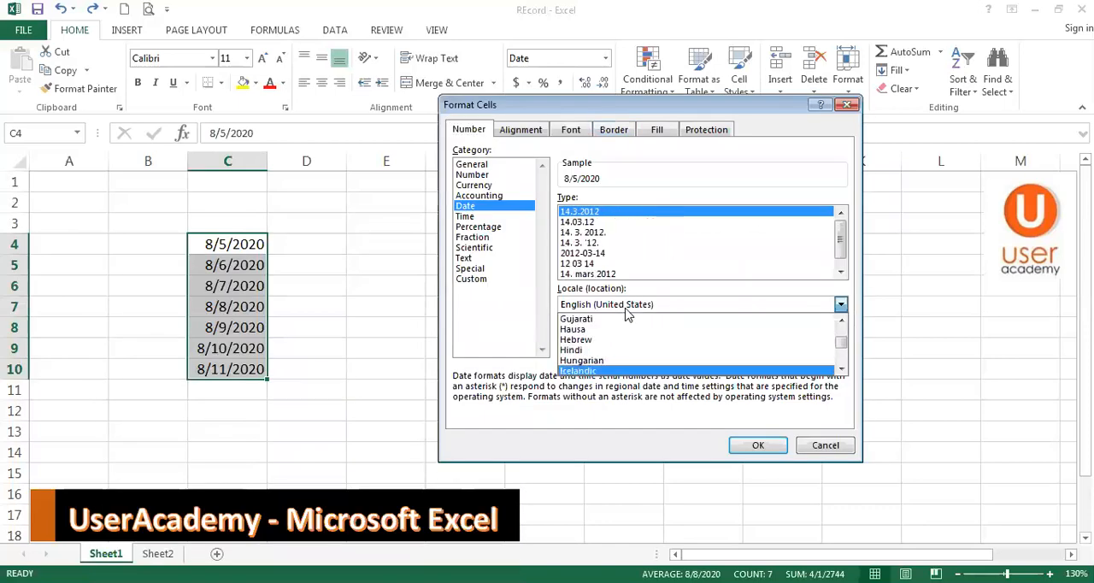
pyautogui.click(612, 372)
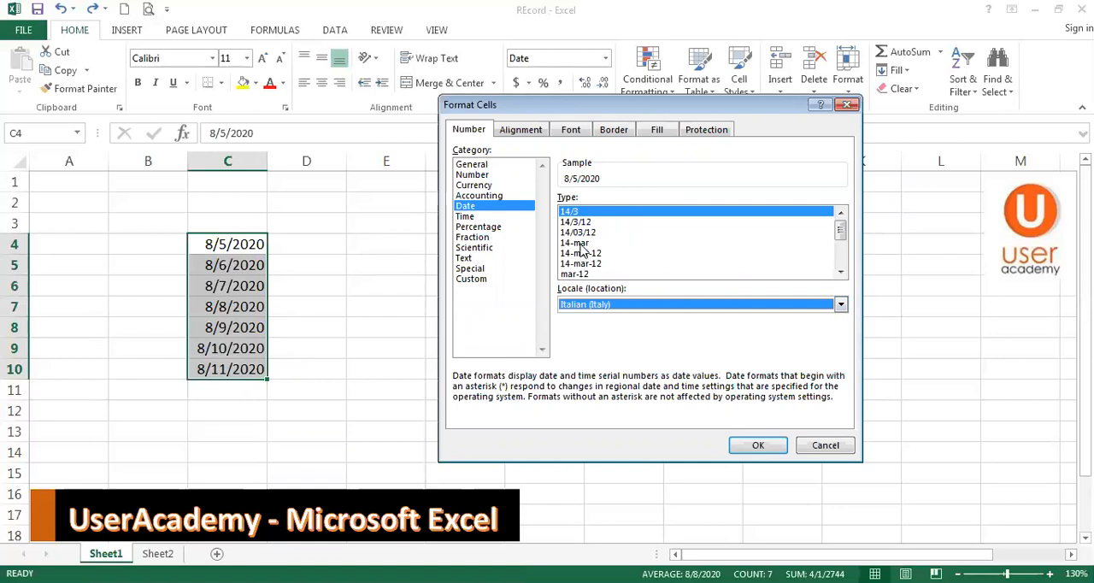
pyautogui.click(580, 245)
# Change the custom format code to [$-410]dddd and apply it to C4:C10 to show Italian weekday names
pyautogui.click(470, 279)
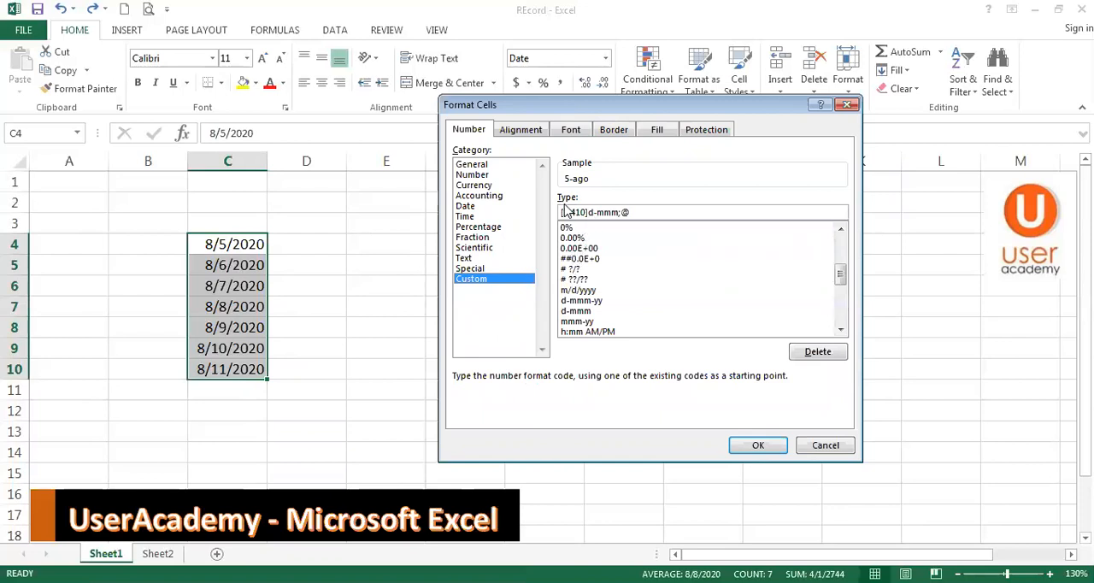
pyautogui.moveTo(588, 211); pyautogui.dragTo(691, 216)
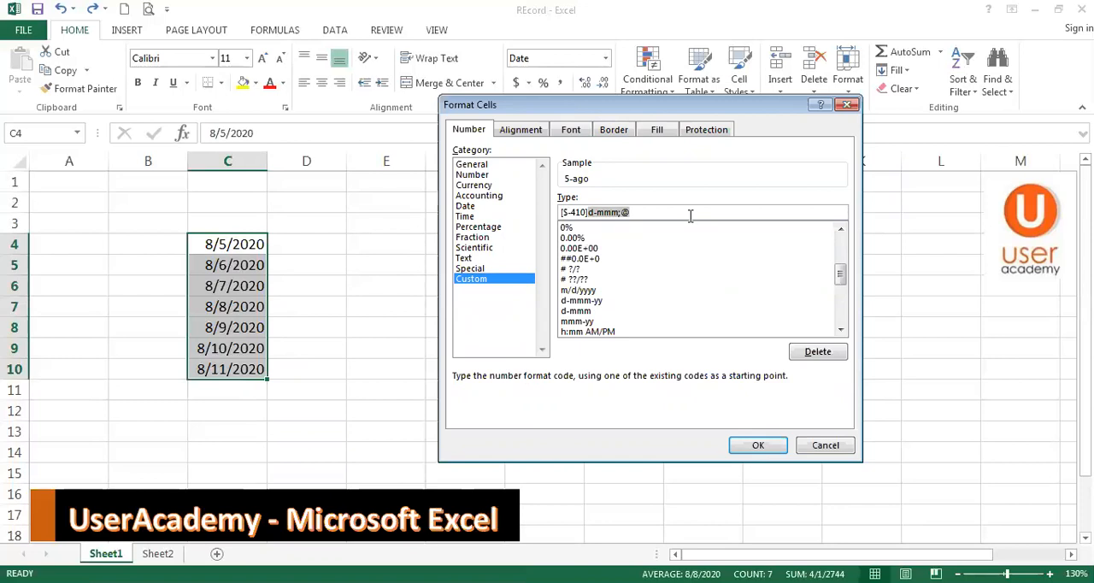
pyautogui.write('dddd')
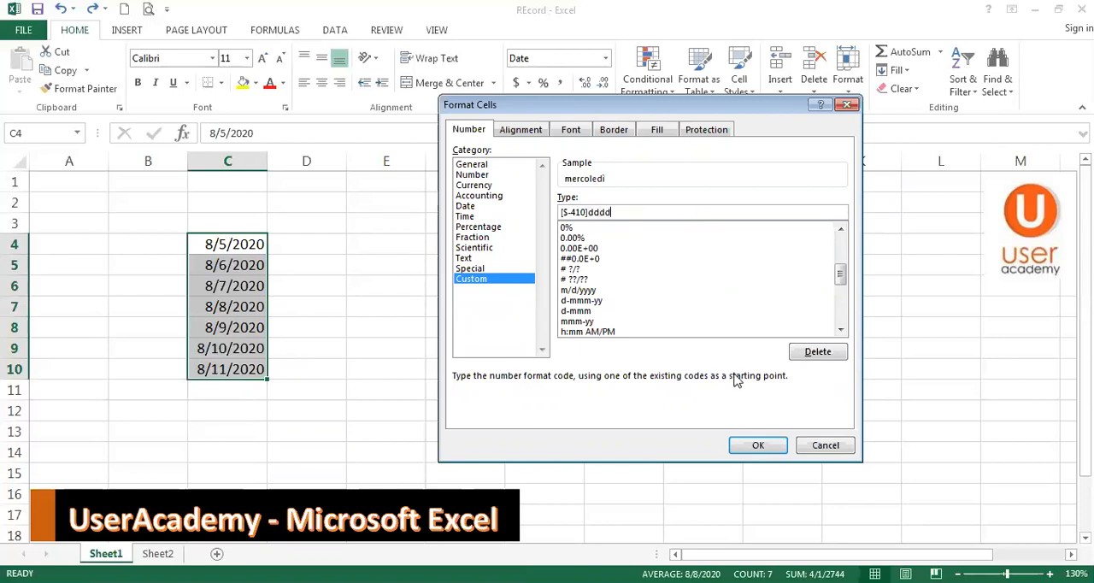
pyautogui.click(749, 445)
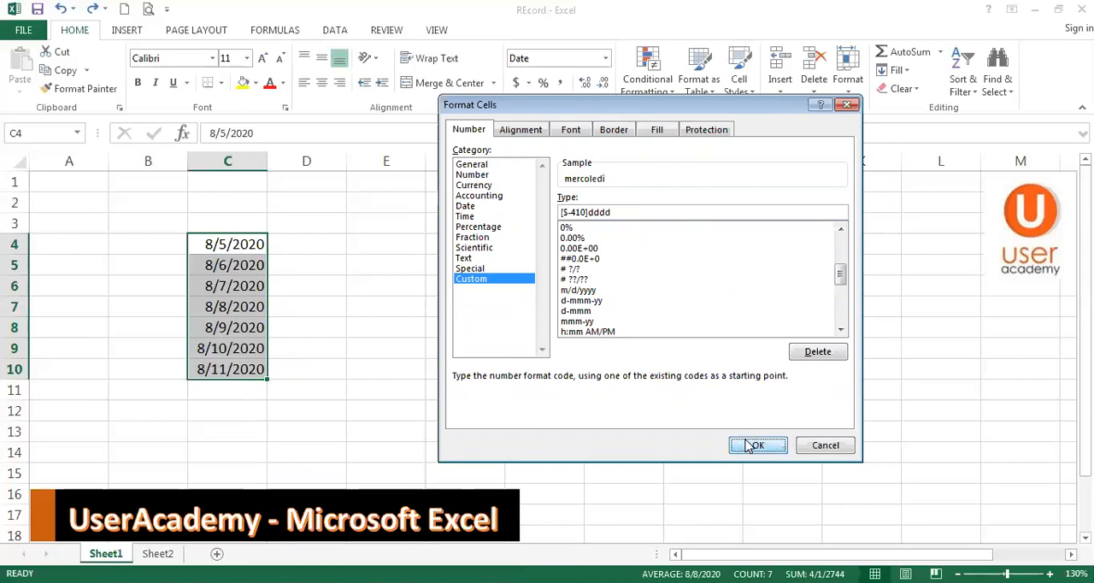
pyautogui.click(526, 311)
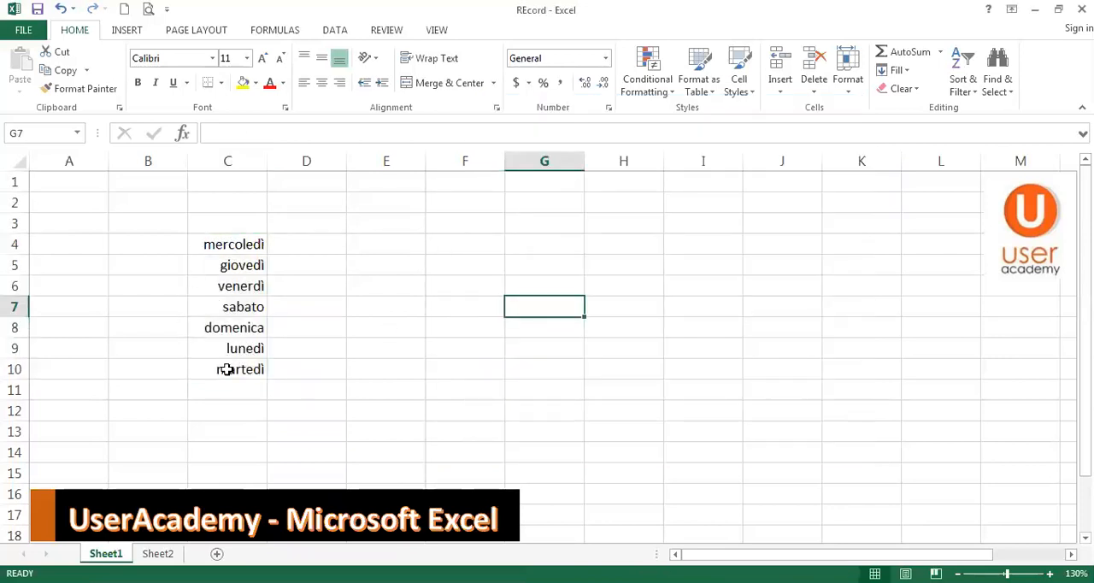